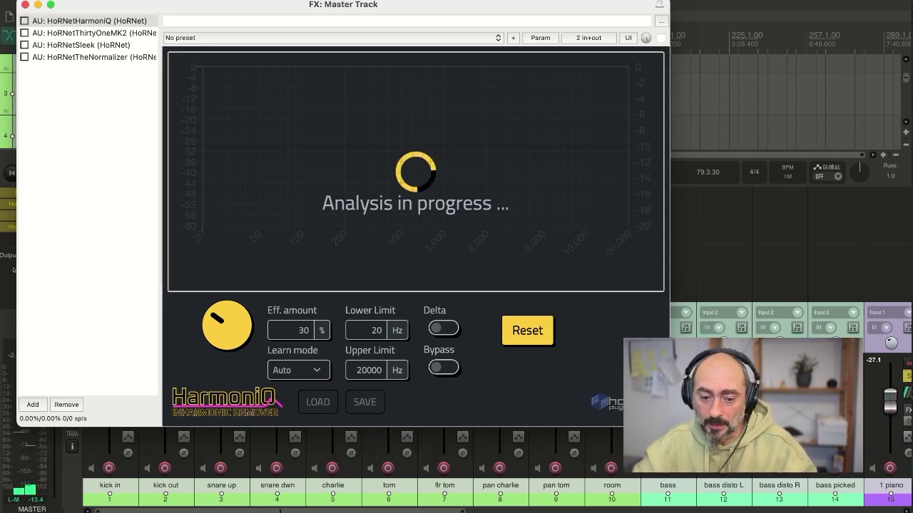
Step: Enable the HarmoniQ plugin on the master track and play the mix so it analyses the inharmonic content
click(25, 21)
key(space)
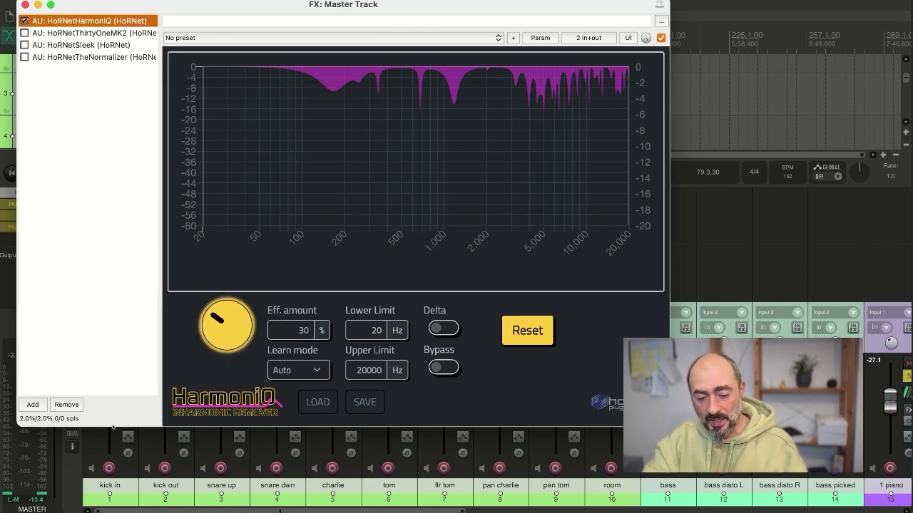
Step: Raise HarmoniQ's effect amount to 100% and play the mix briefly to hear the extreme setting
click(116, 374)
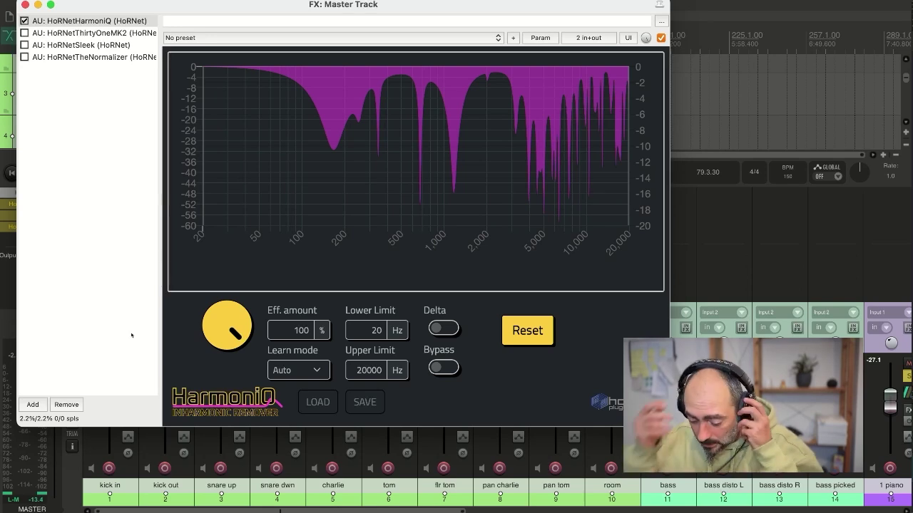
key(space)
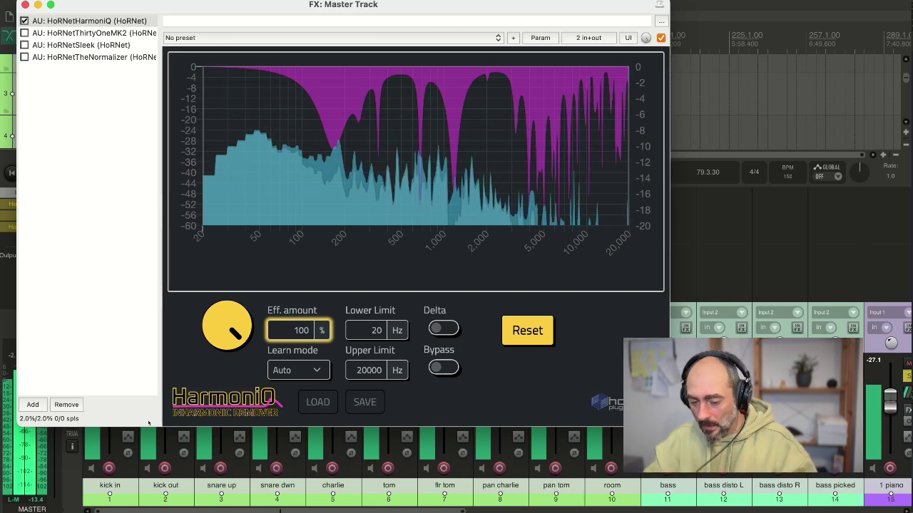
key(space)
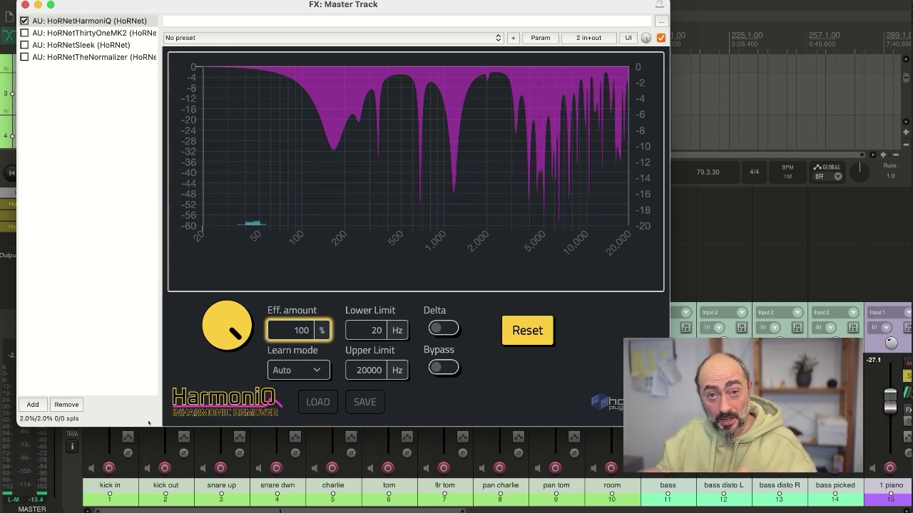
Step: Set HarmoniQ's effect amount to 30%
key(super+a)
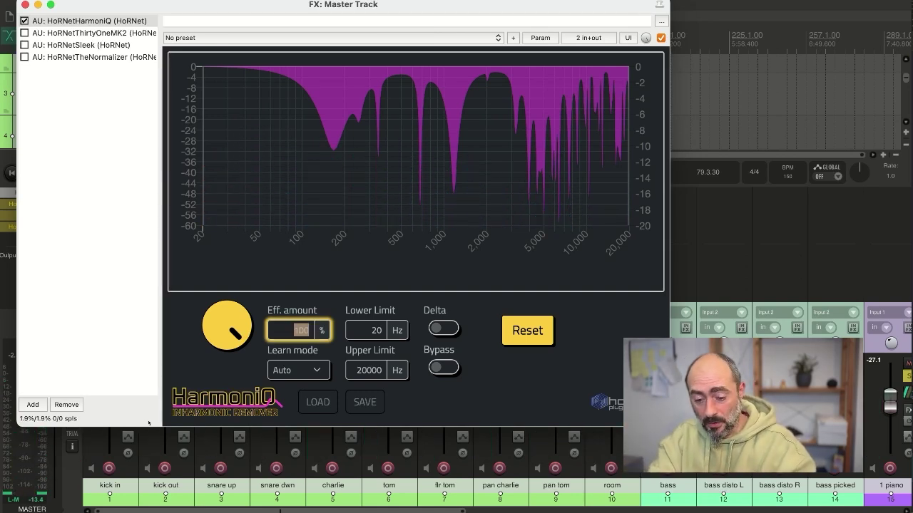
text(30)
key(Return)
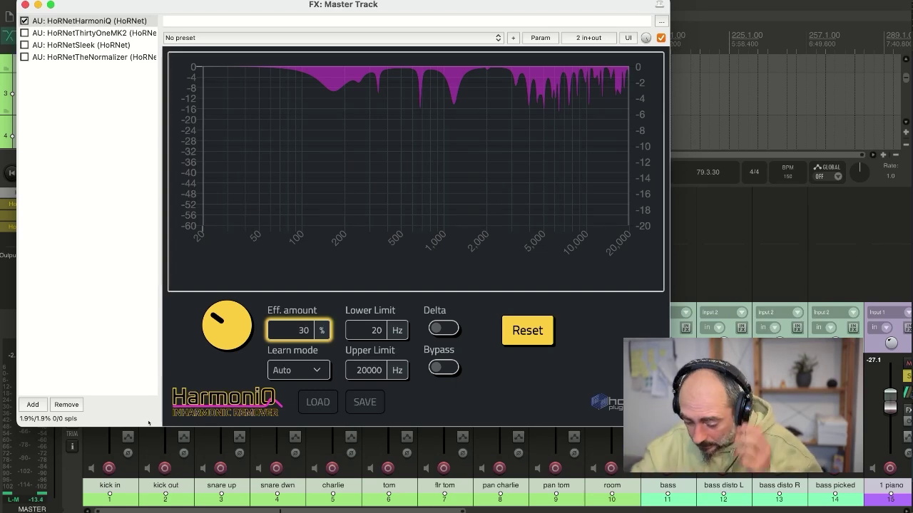
Step: Play the mix and switch HarmoniQ's Delta on and off to hear only the removed signal
key(space)
key(Tab)
key(Tab)
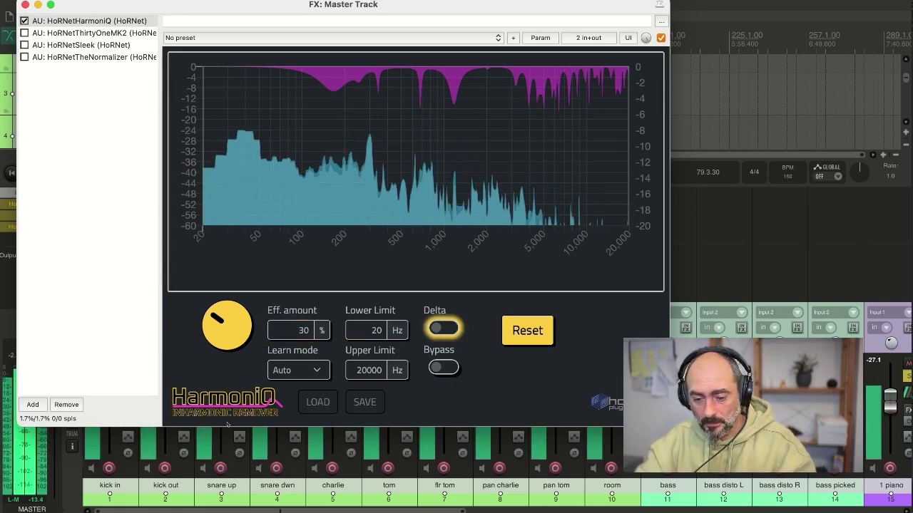
key(space)
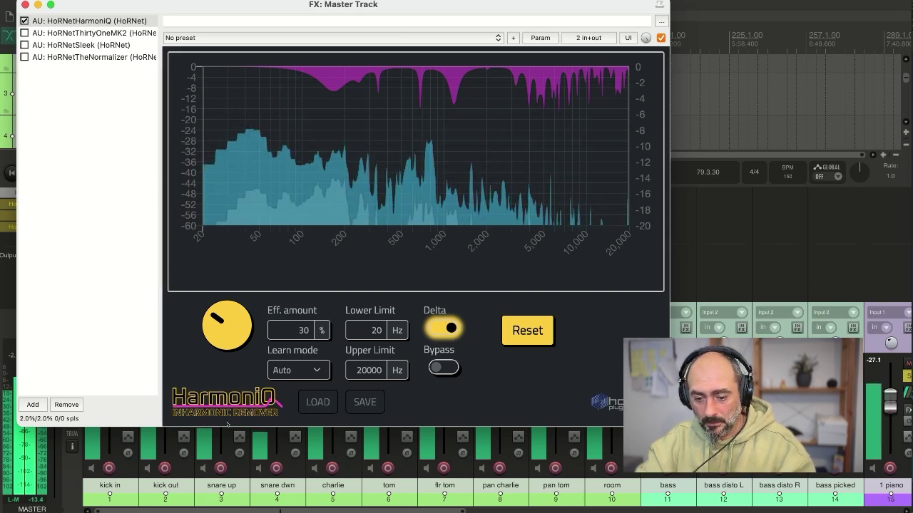
key(space)
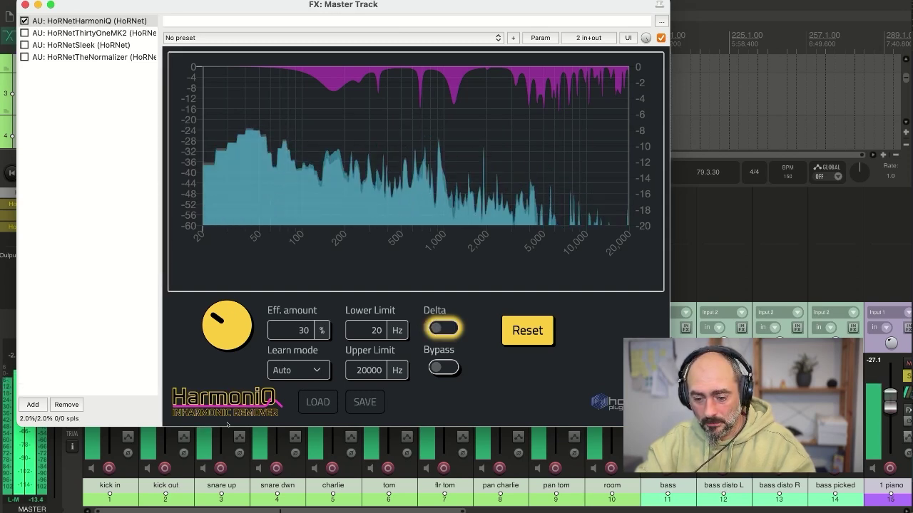
Step: Compare the mix with HarmoniQ's Bypass on and off, and stop playback with the effect active
click(69, 313)
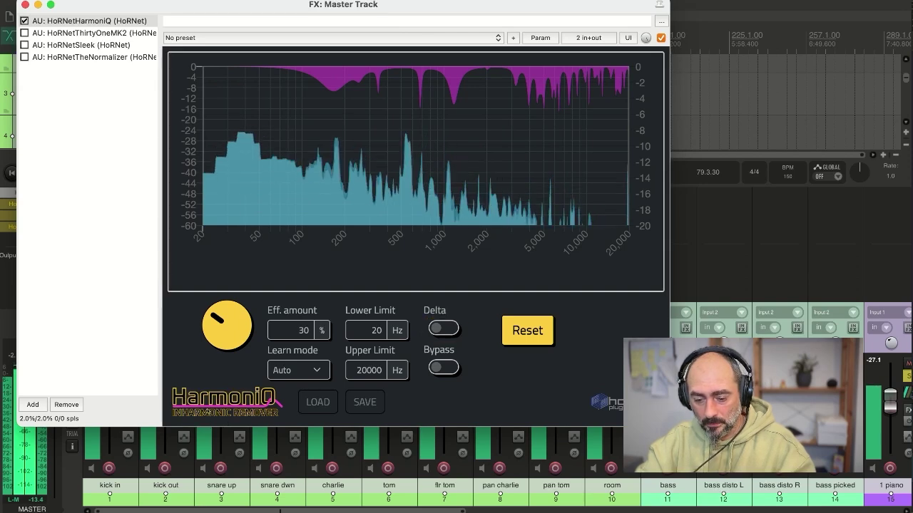
key(space)
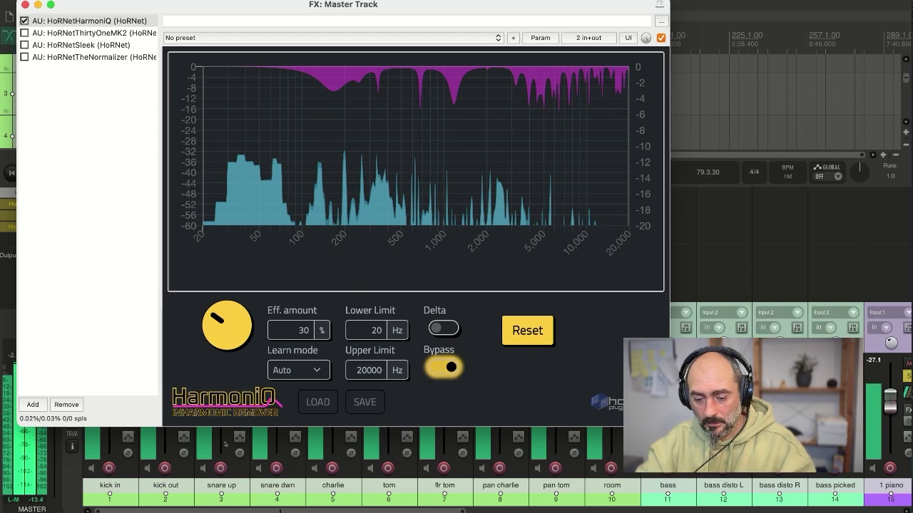
key(space)
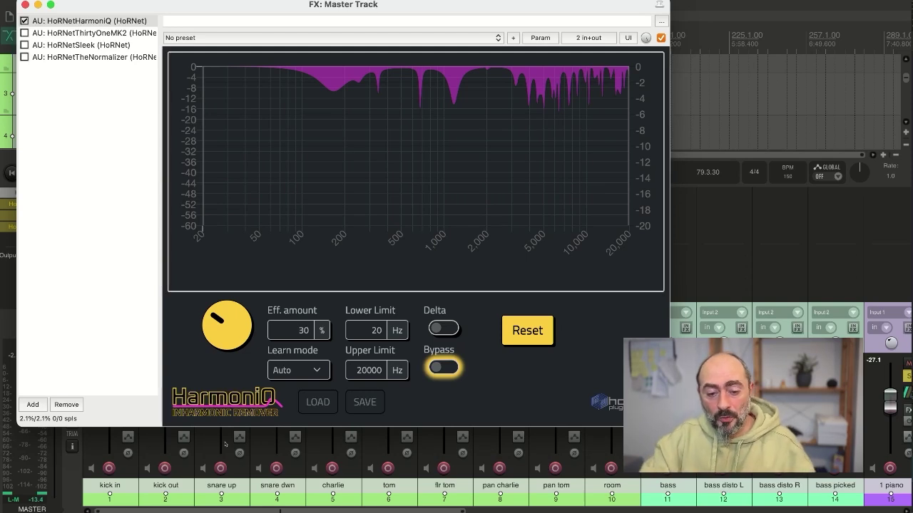
Step: Enable ThirtyOneMK2 on the master track and set its Auto EQ Mode to Static
key(Down)
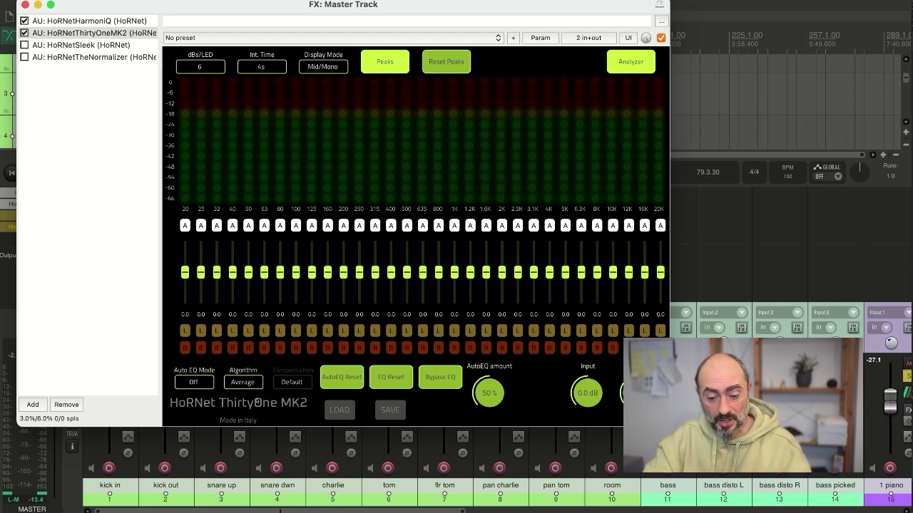
click(193, 382)
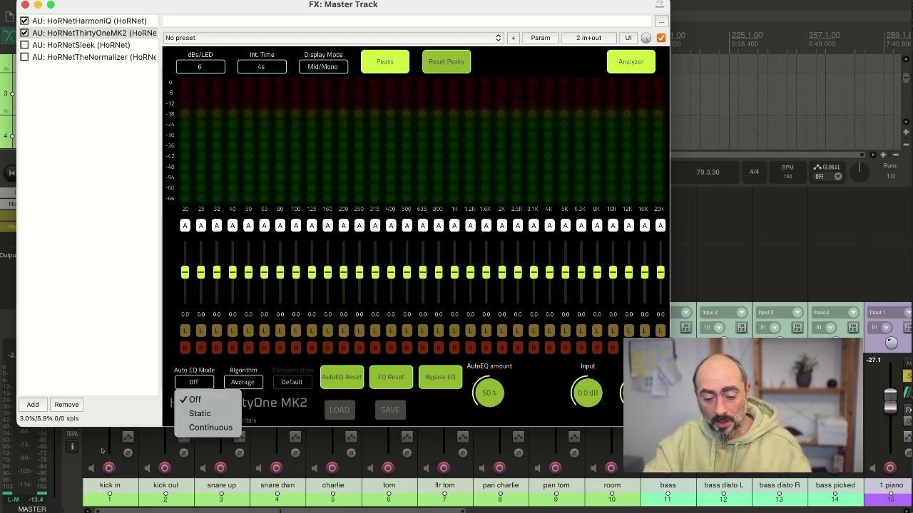
key(Down)
key(Return)
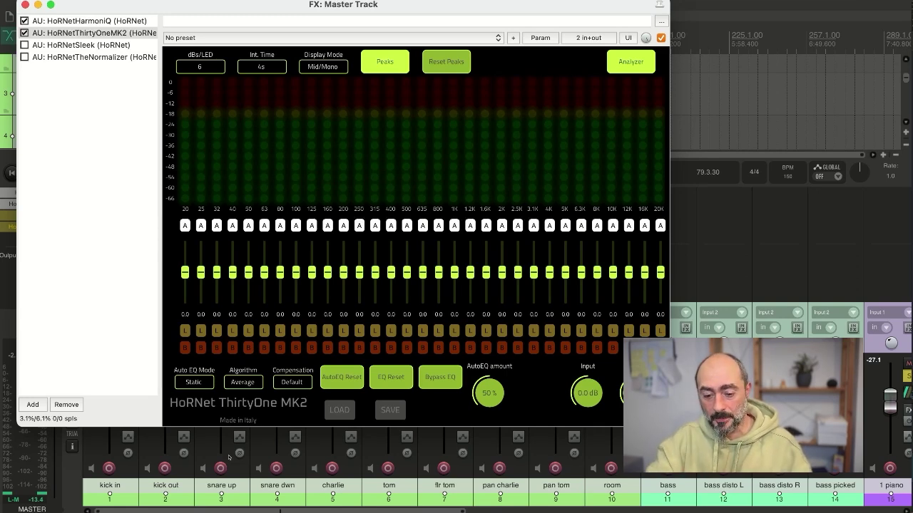
Step: Play the mix so ThirtyOneMK2 computes its automatic EQ, and compare it with the EQ bypassed and active
key(space)
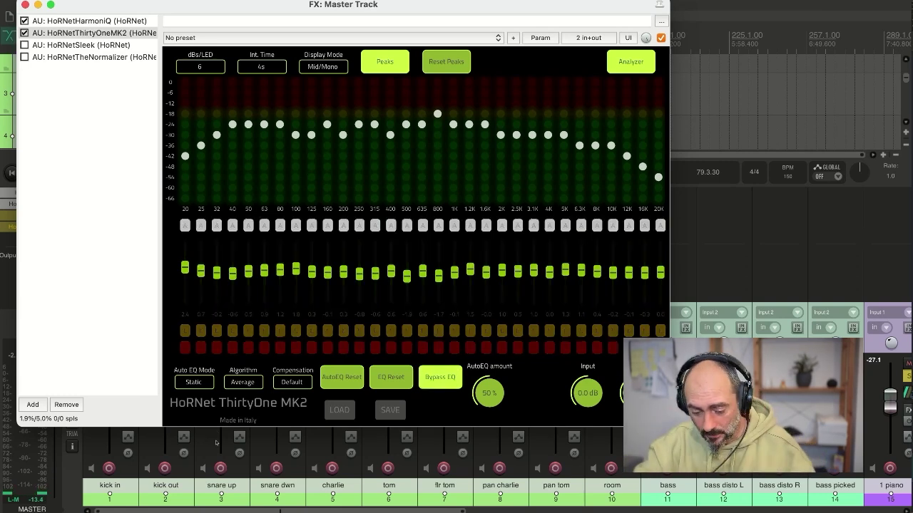
key(space)
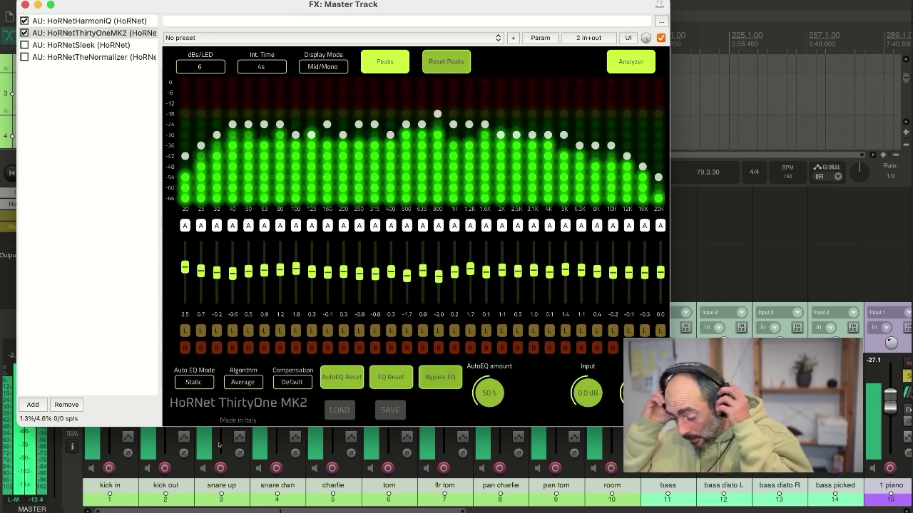
key(space)
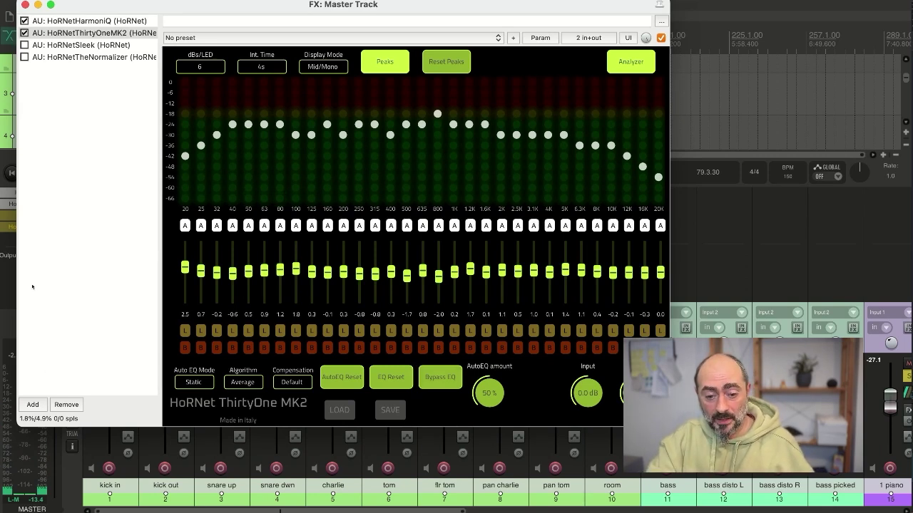
Step: Enable the Sleek resonance suppressor on the master track and load one of its factory presets
key(Down)
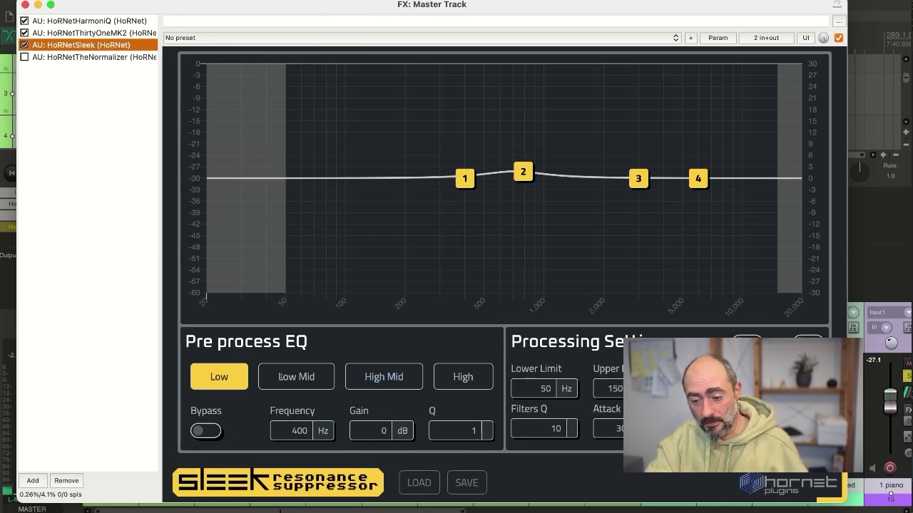
click(273, 366)
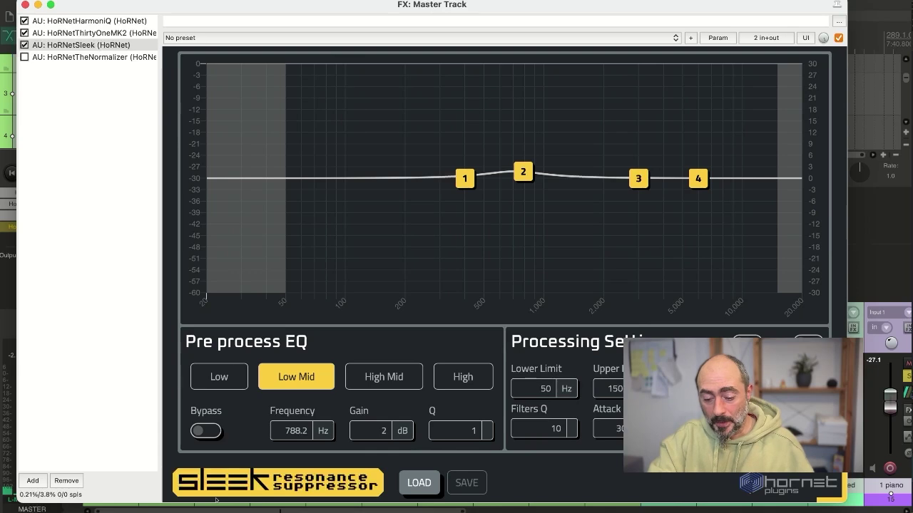
click(419, 482)
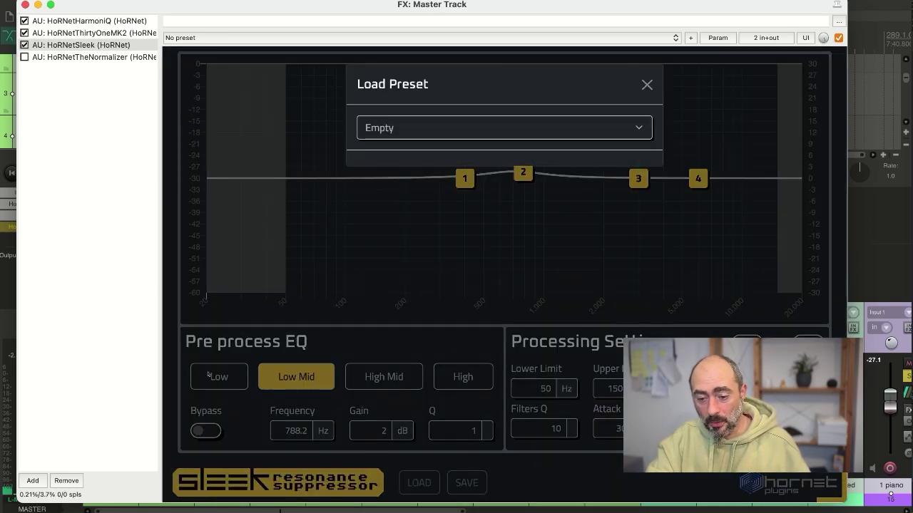
click(505, 127)
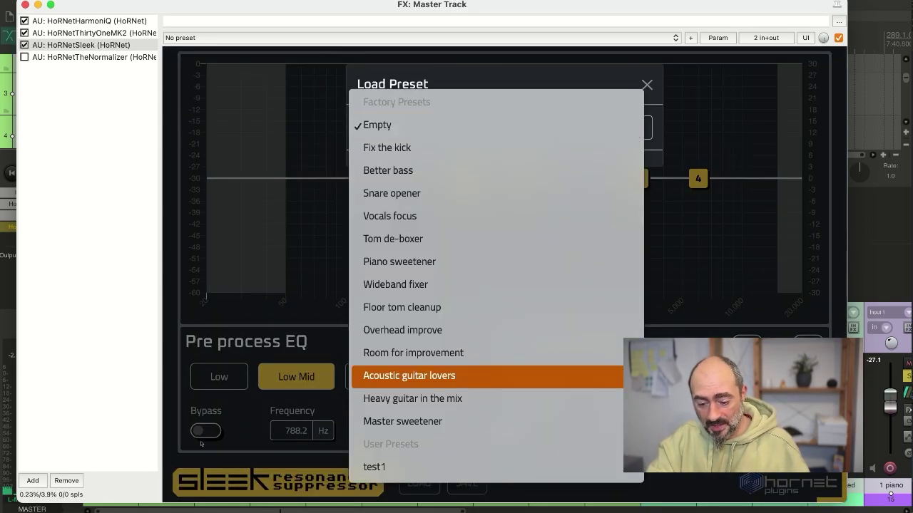
key(Down)
key(Return)
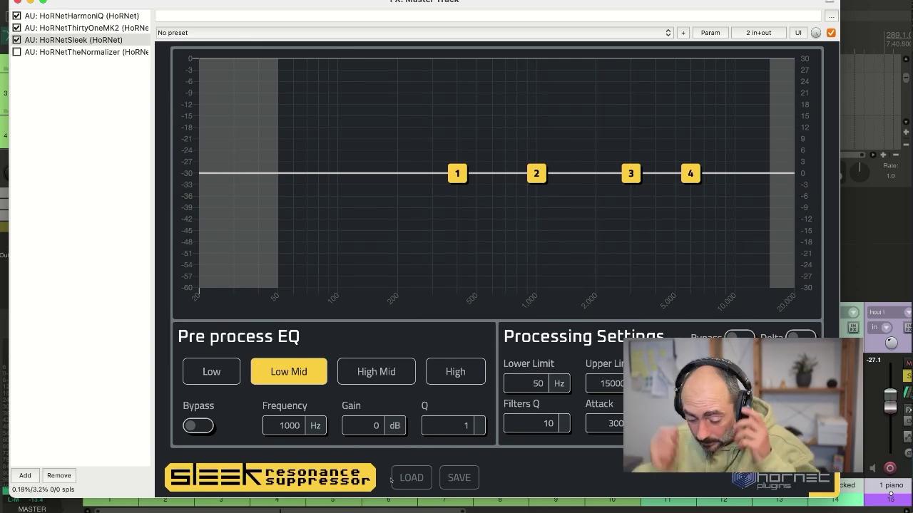
Step: Play the mix and compare Sleek's processing with its Bypass on and off
key(space)
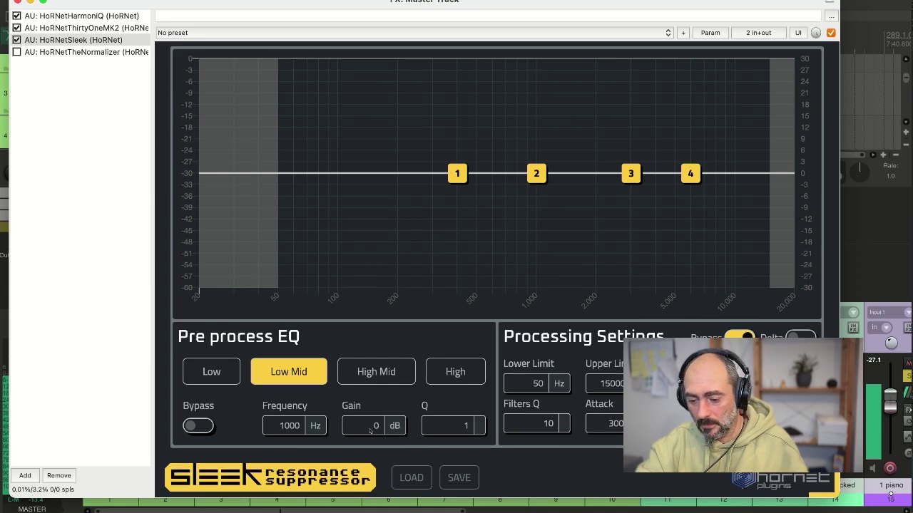
key(space)
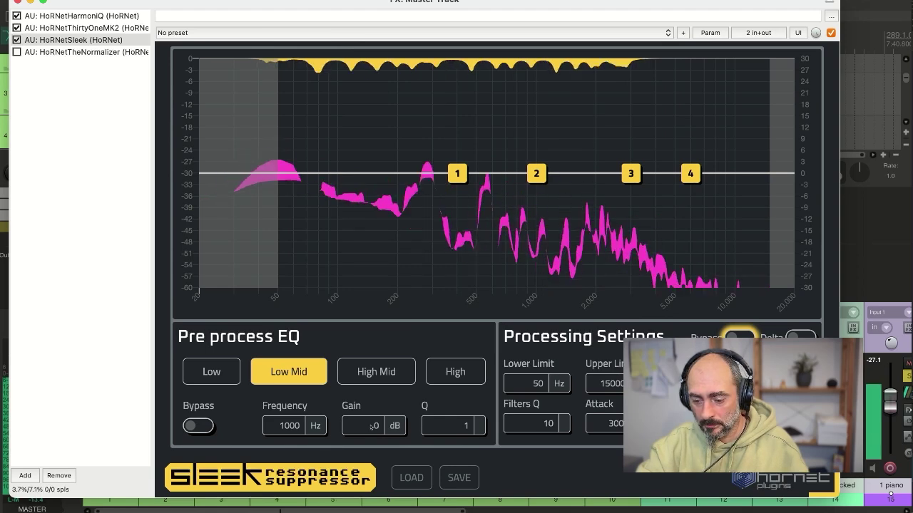
key(space)
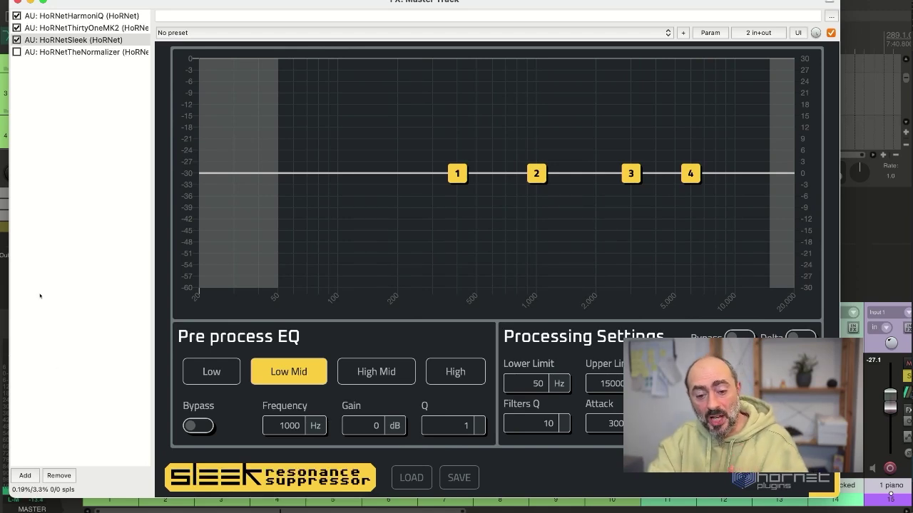
Step: Disable the other master plugins and play the mix with only TheNormalizer enabled to measure the unprocessed loudness
key(Down)
click(101, 294)
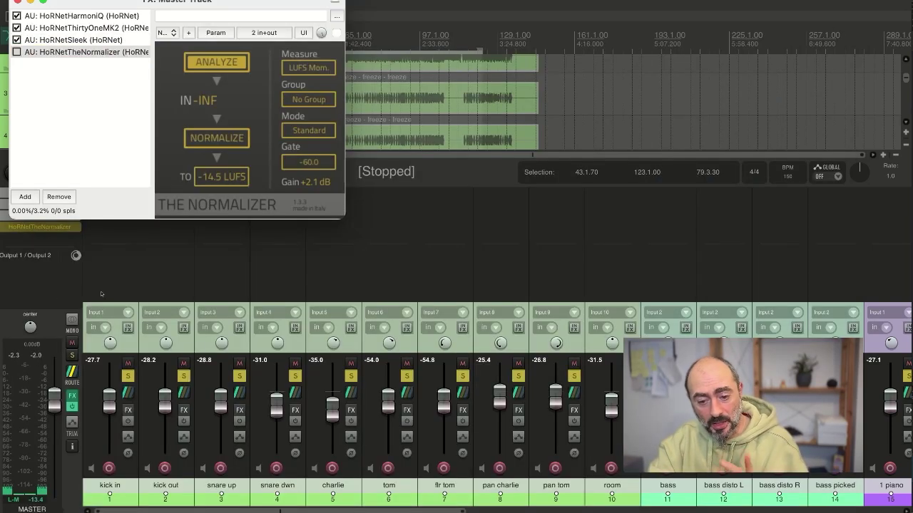
key(ctrl+b)
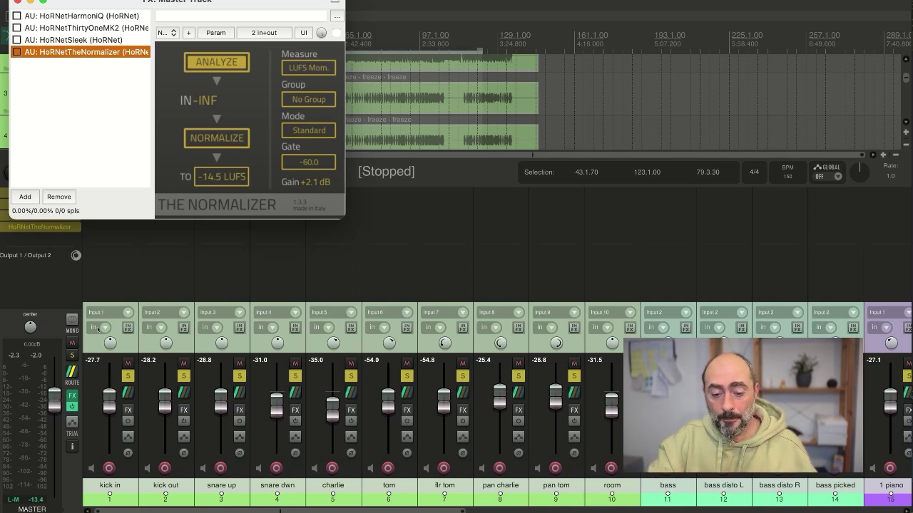
key(space)
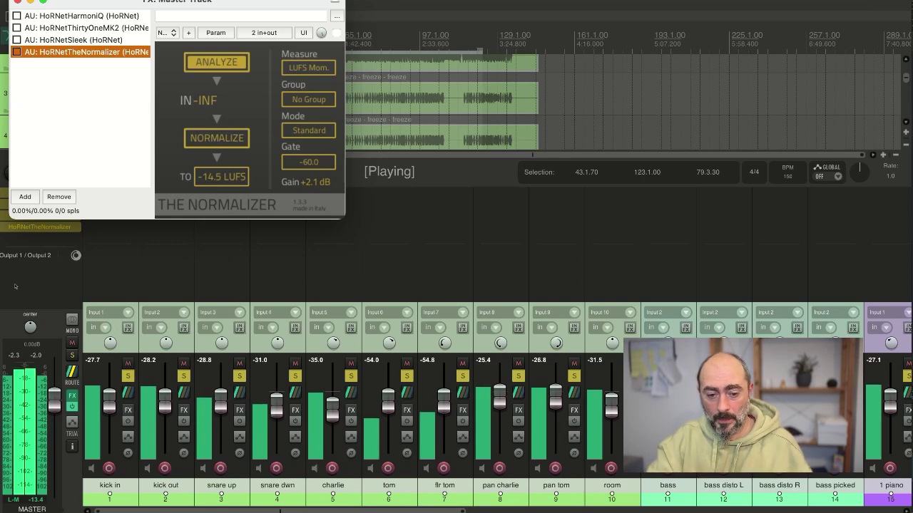
key(ctrl+b)
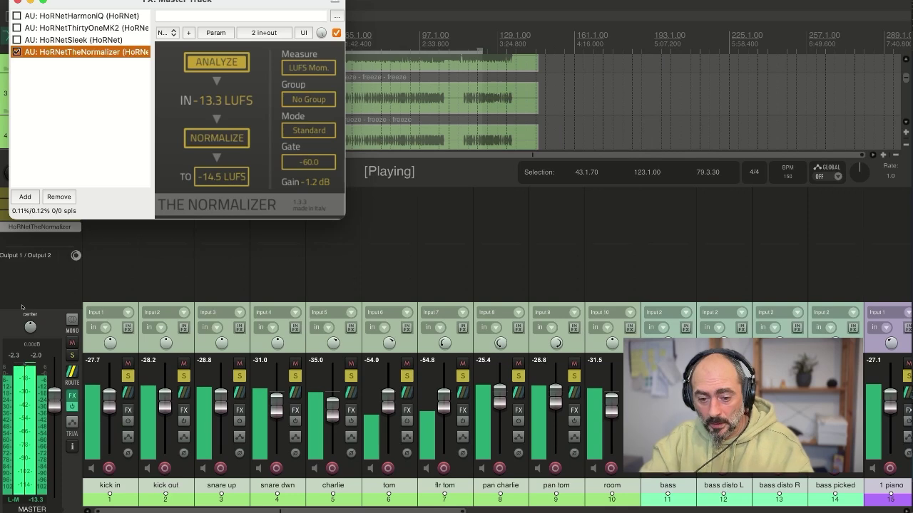
key(space)
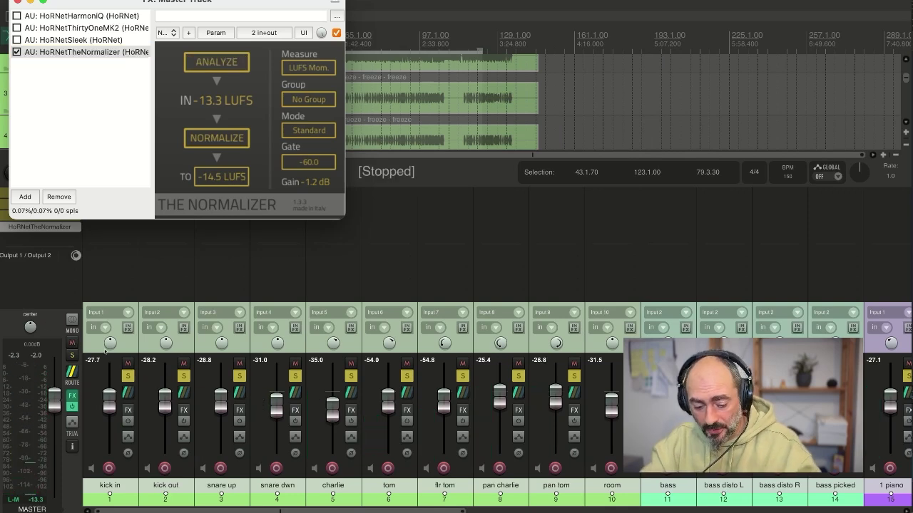
Step: Set TheNormalizer's target to -13.3 LUFS, activate Normalize and re-enable the other three master plugins
double_click(222, 176)
text(-13.3)
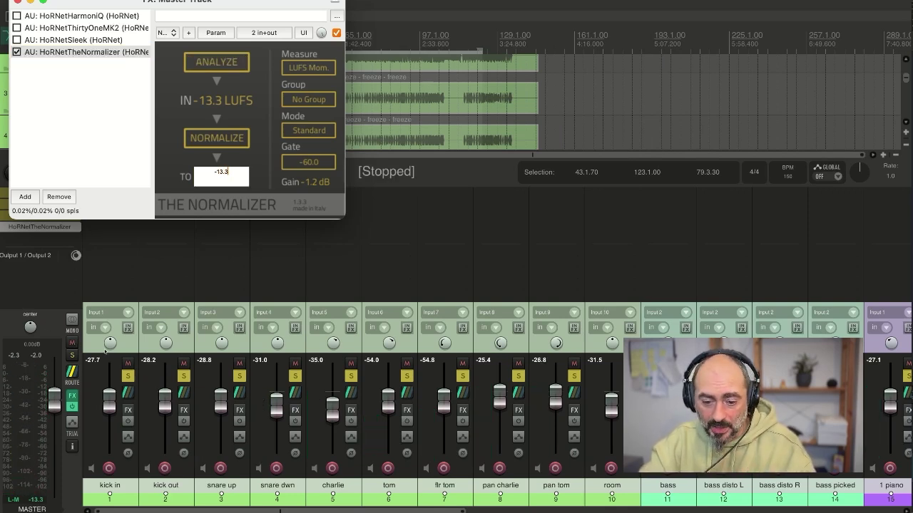
key(Return)
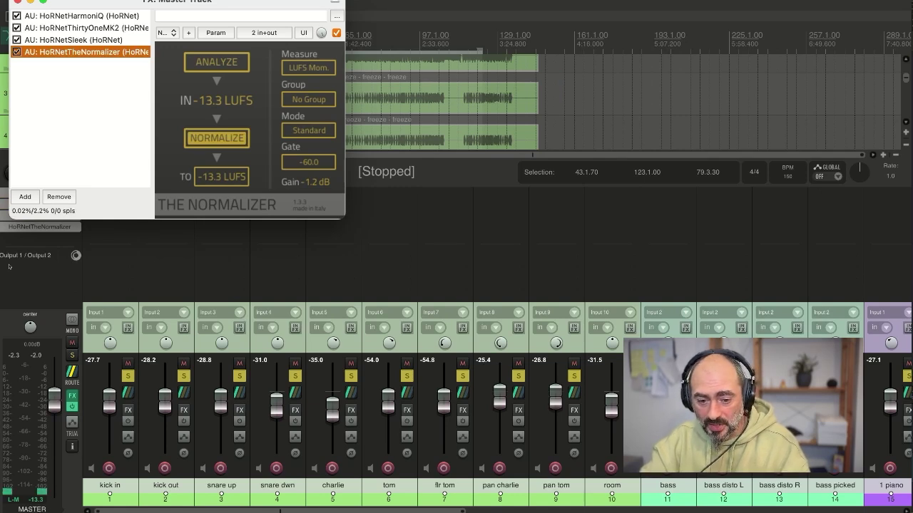
Step: Play the mix through the full plugin chain so TheNormalizer computes the gain for the processed signal
key(space)
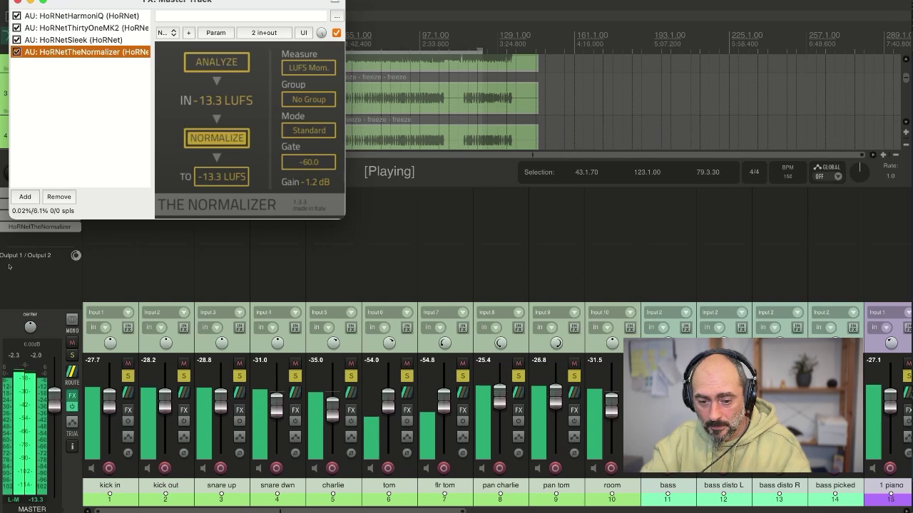
click(98, 289)
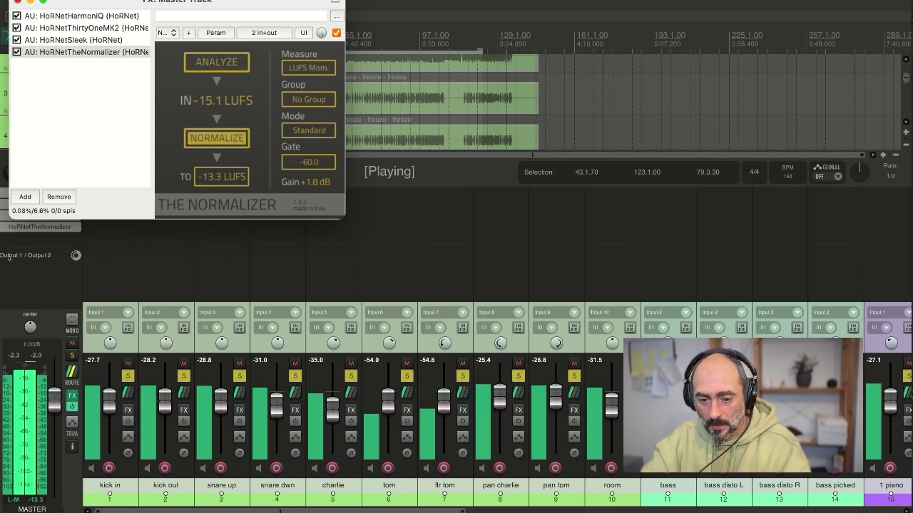
Step: Close the master track's FX window and stop playback
key(Escape)
key(space)
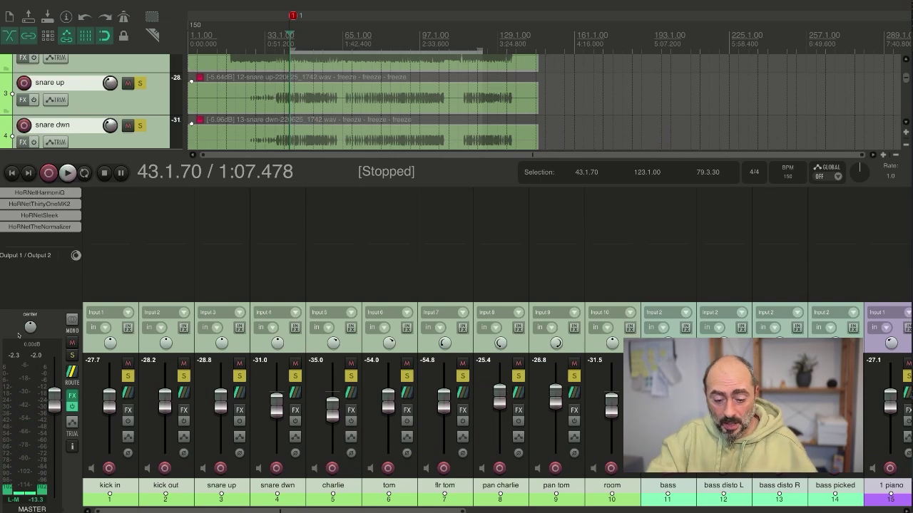
Step: Play the mix while toggling the whole master FX chain between bypassed and enabled to compare them, leaving it enabled and playback stopped
key(b)
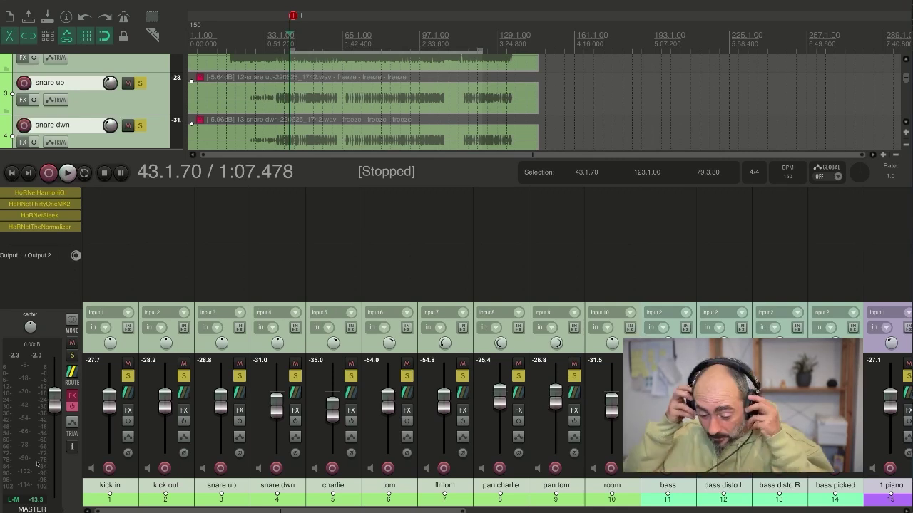
key(space)
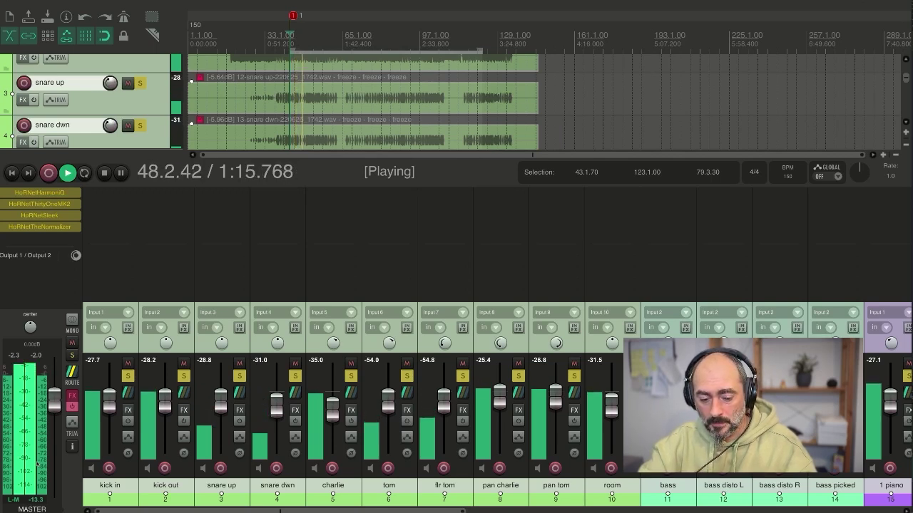
key(b)
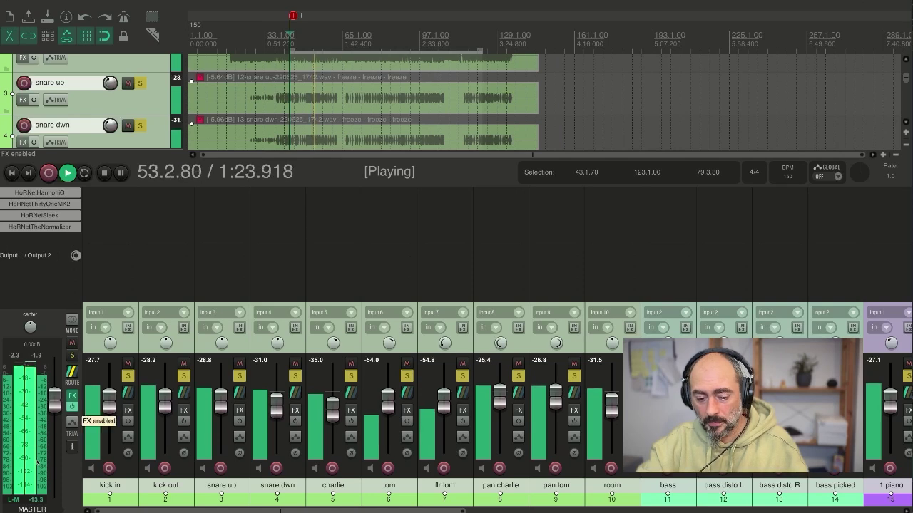
click(71, 407)
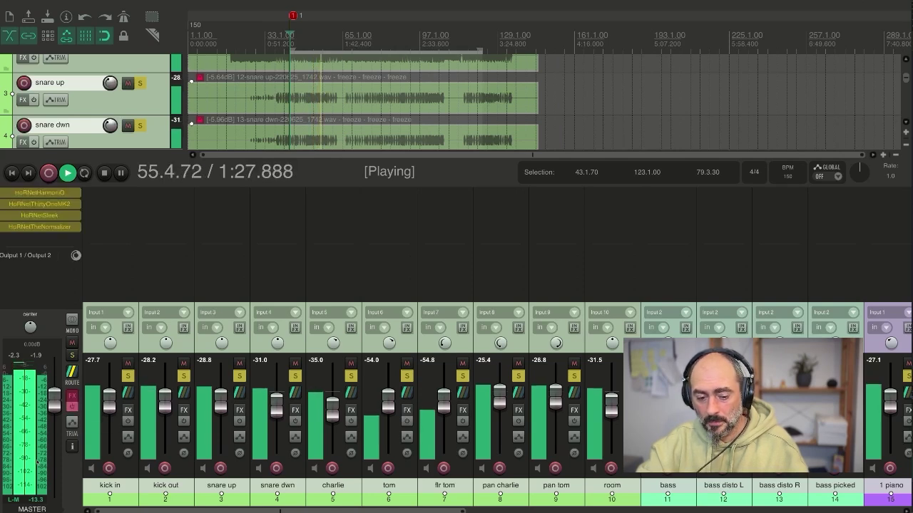
click(71, 406)
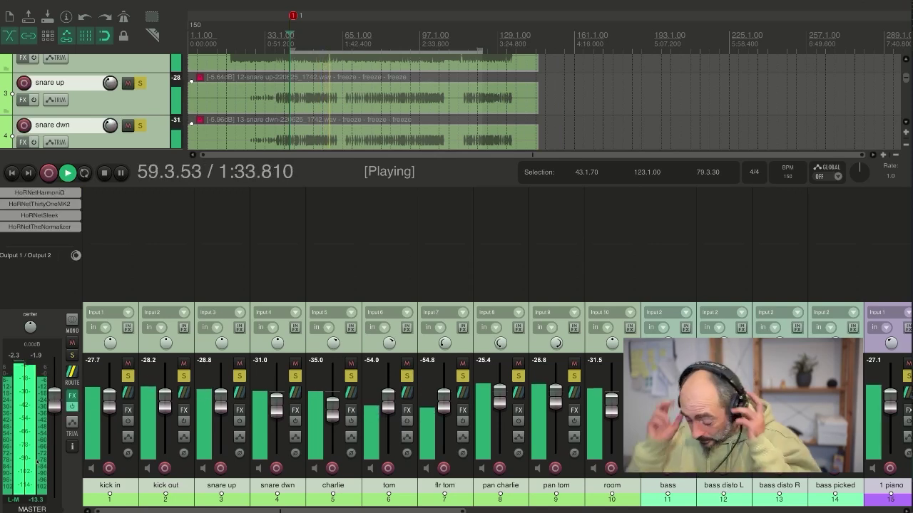
key(space)
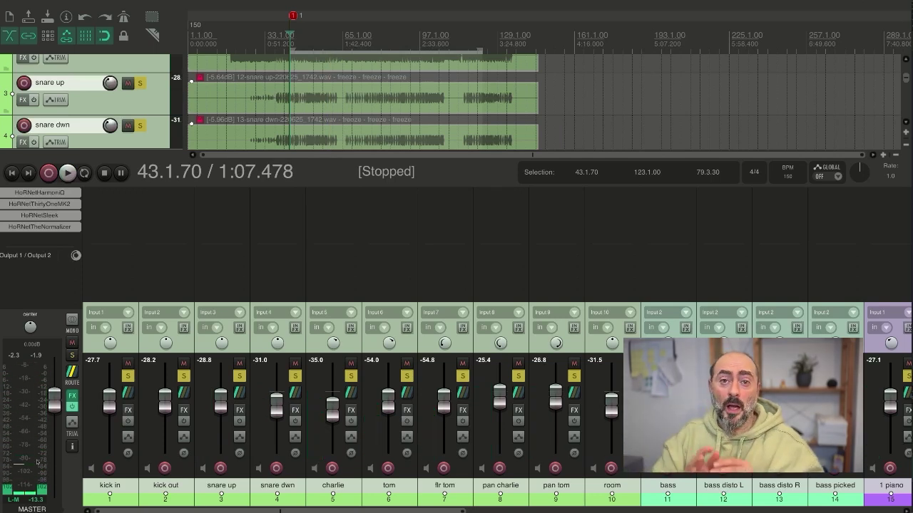